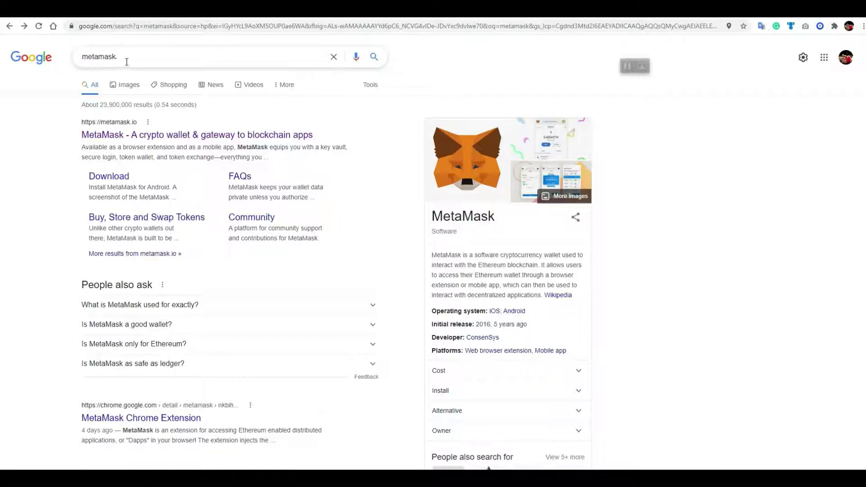
Go from the metamask.io search result to the MetaMask download page and its Chrome Web Store listing
click(119, 128)
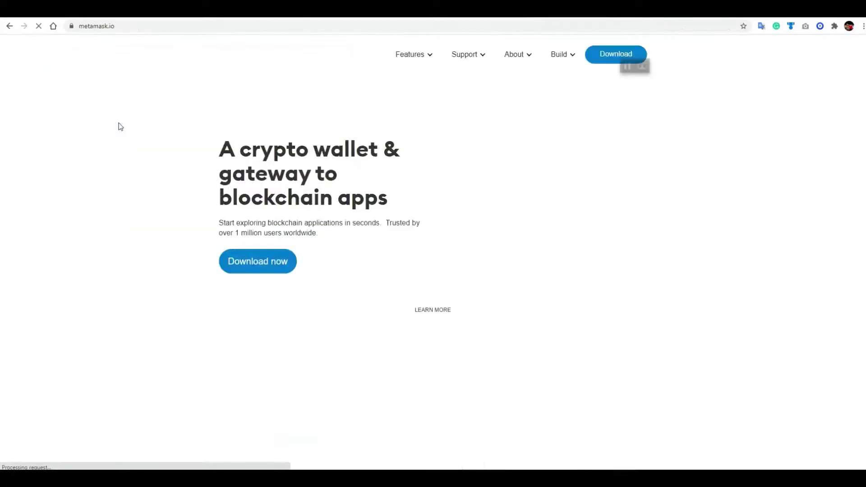
click(283, 271)
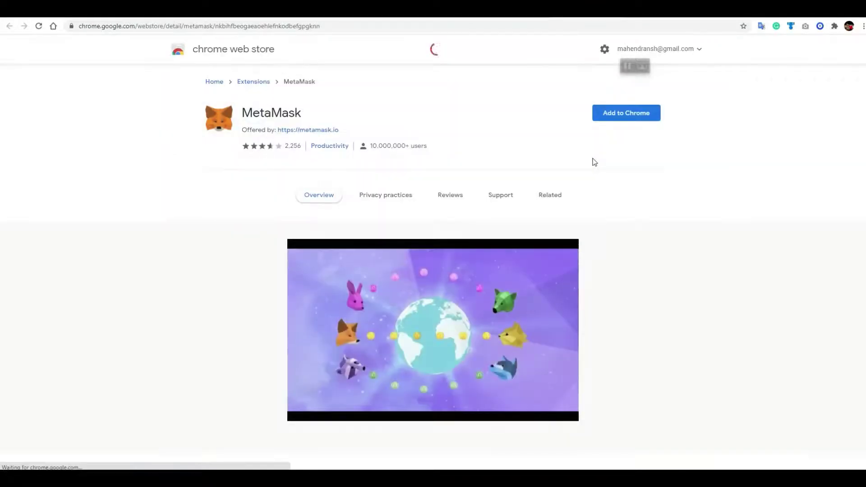
Add the MetaMask extension to Chrome, confirming its permissions, so the welcome page opens
click(627, 113)
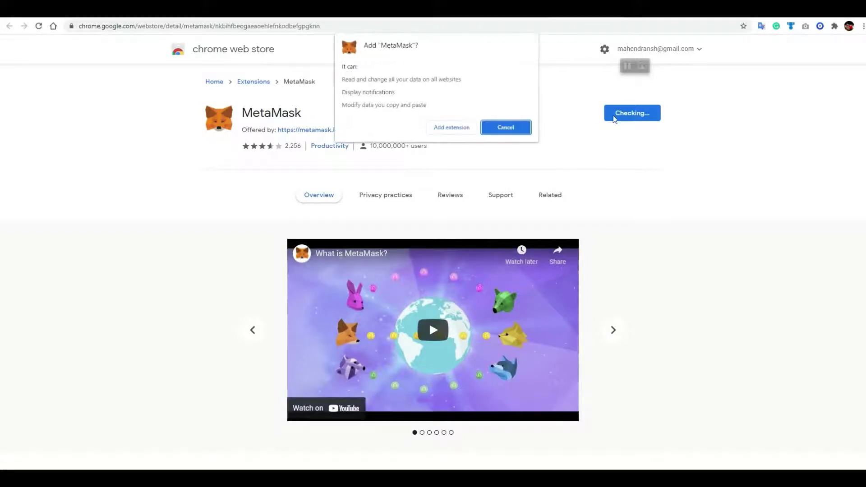
click(463, 128)
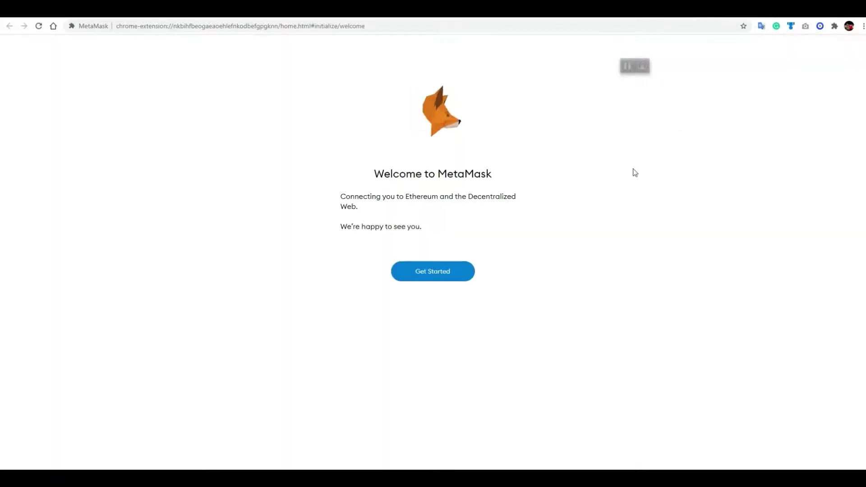
Start MetaMask setup, choose Import wallet, and agree to anonymous usage data collection
click(443, 277)
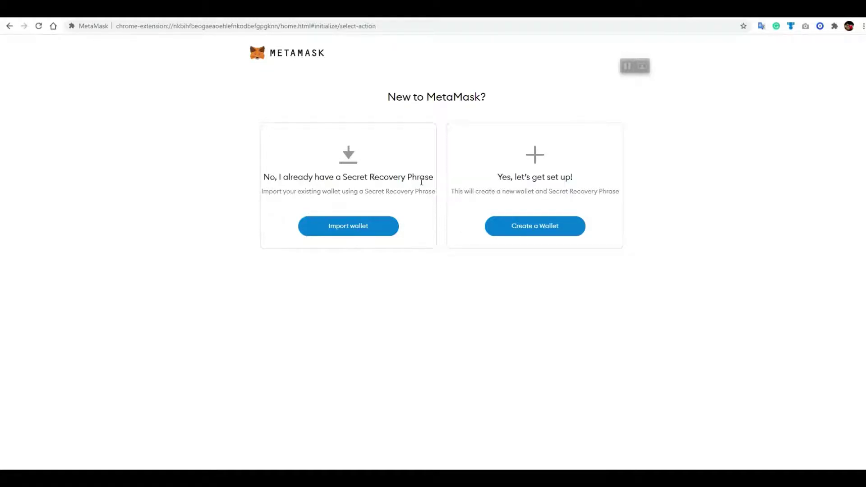
click(364, 232)
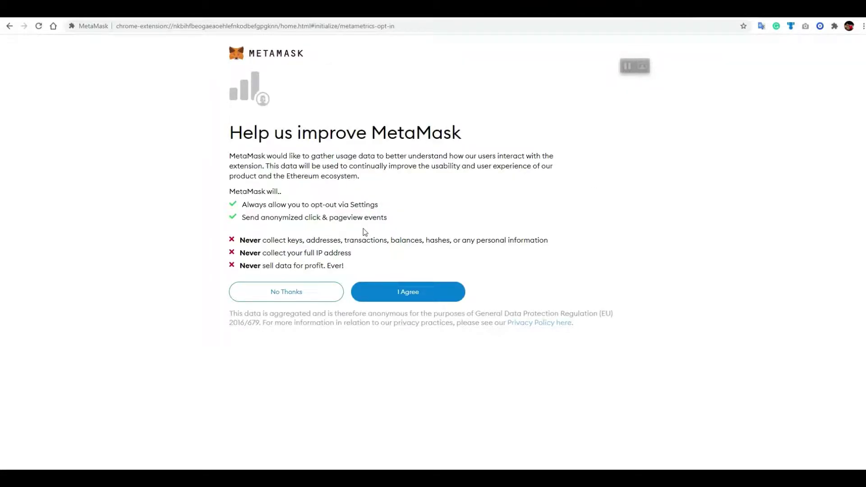
click(420, 296)
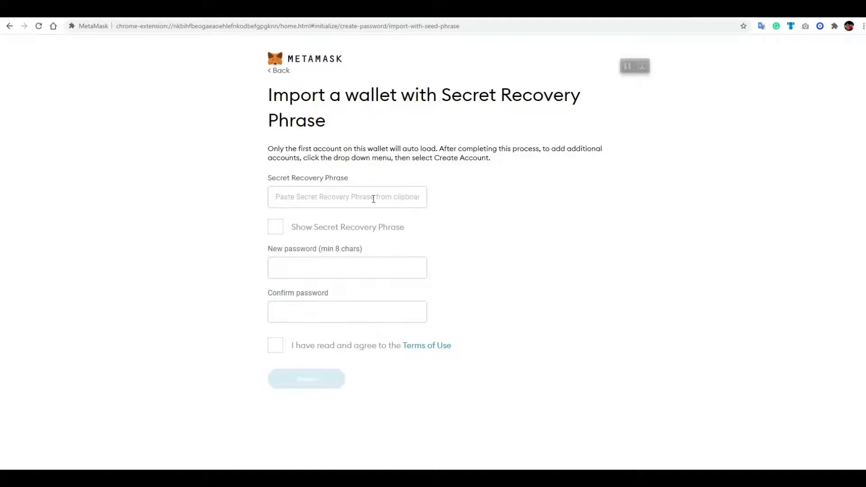
Paste the Secret Recovery Phrase into the import field and show it as plain text
click(374, 199)
key(ctrl+v)
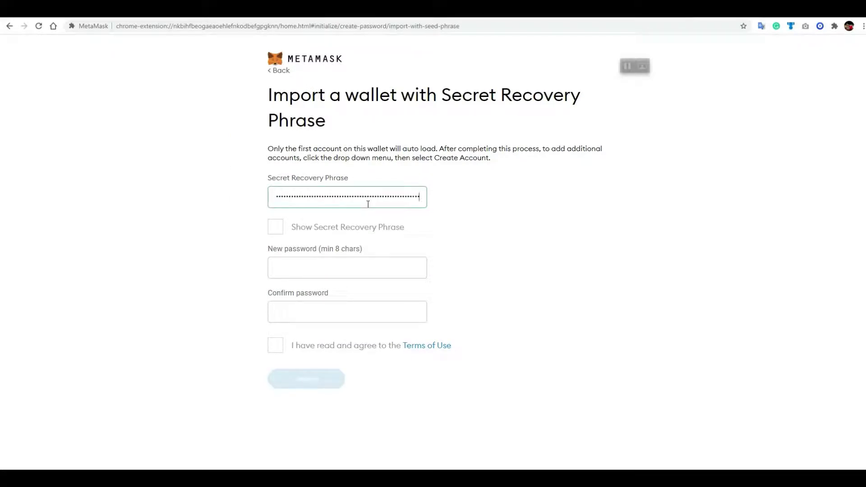
click(277, 227)
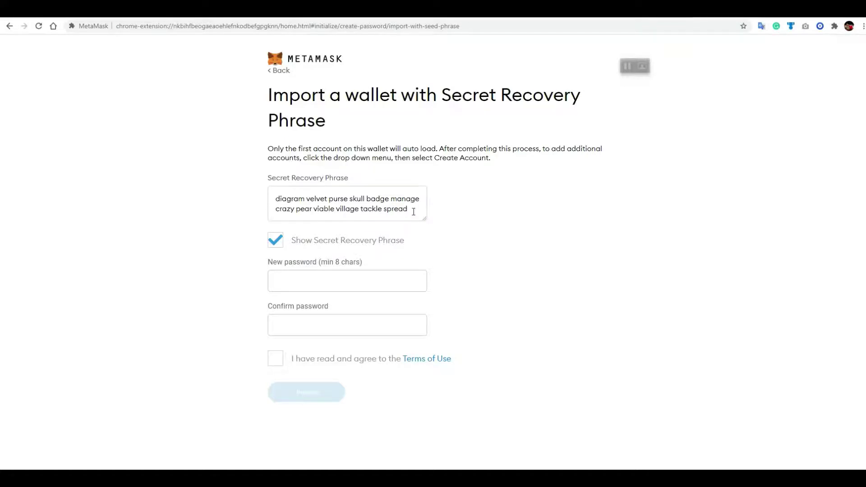
Enter and confirm a new password, accept the Terms of Use, and import the wallet
click(358, 282)
text(*)
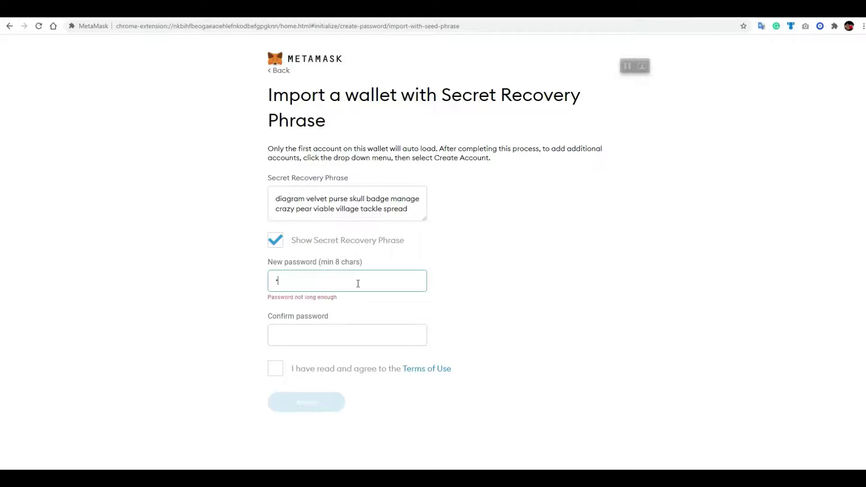
text(*****)
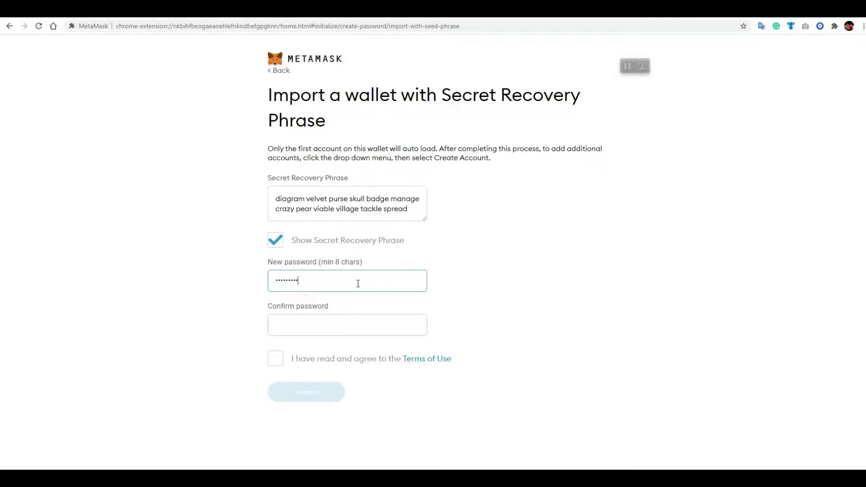
key(Tab)
key(Tab)
text(•••)
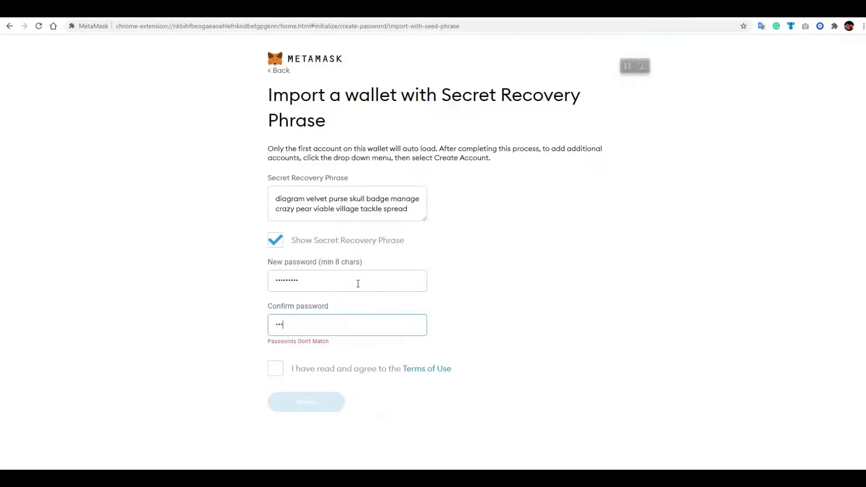
text(••••••)
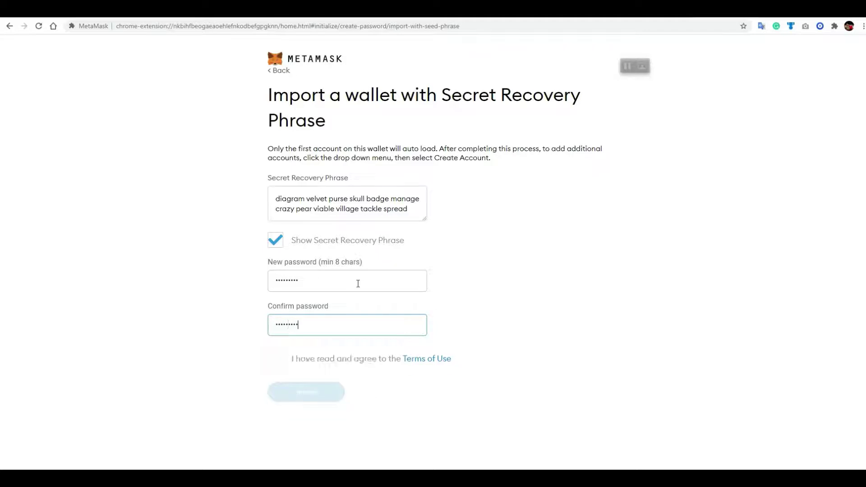
click(276, 359)
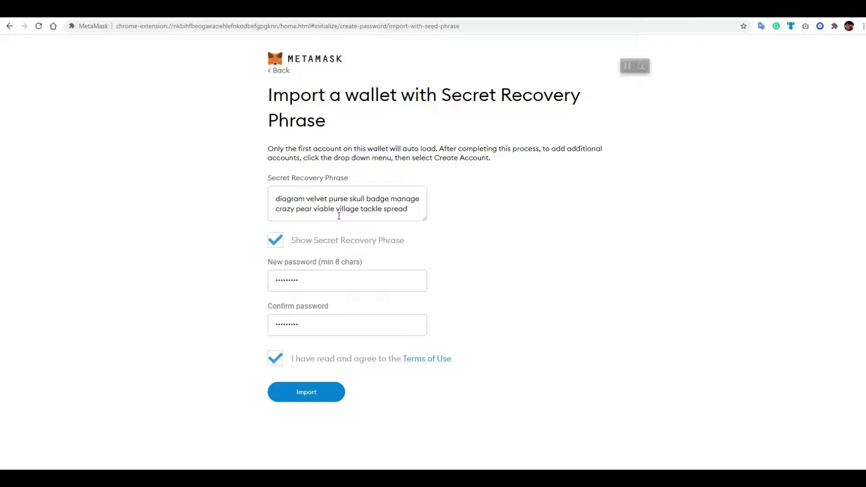
click(323, 400)
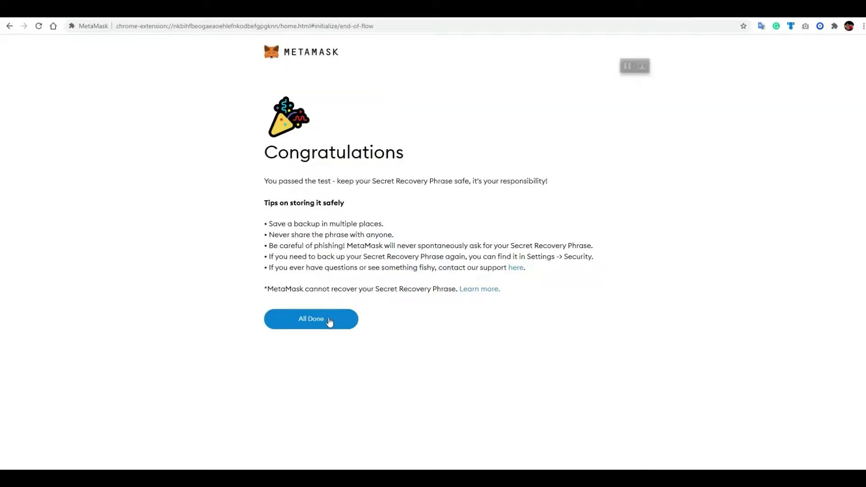
Finish setup with All Done and close the What's new notes, leaving Account 1 at 0 ETH
click(334, 322)
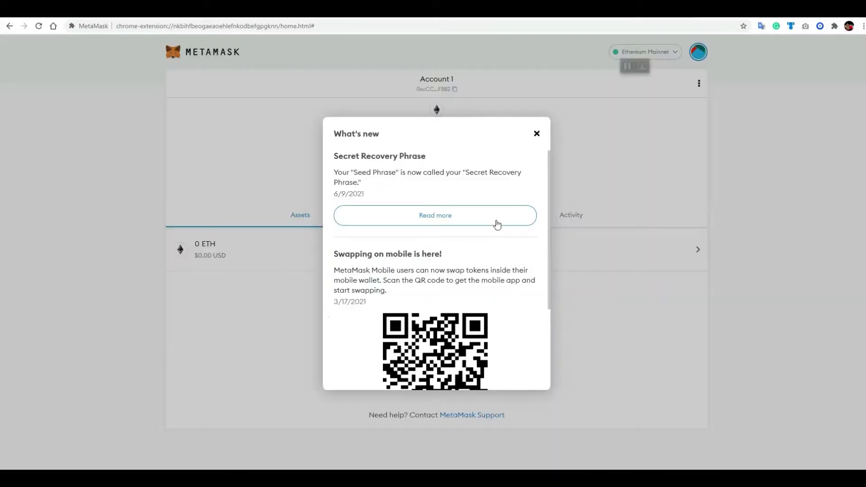
scroll(531, 270, down, 2)
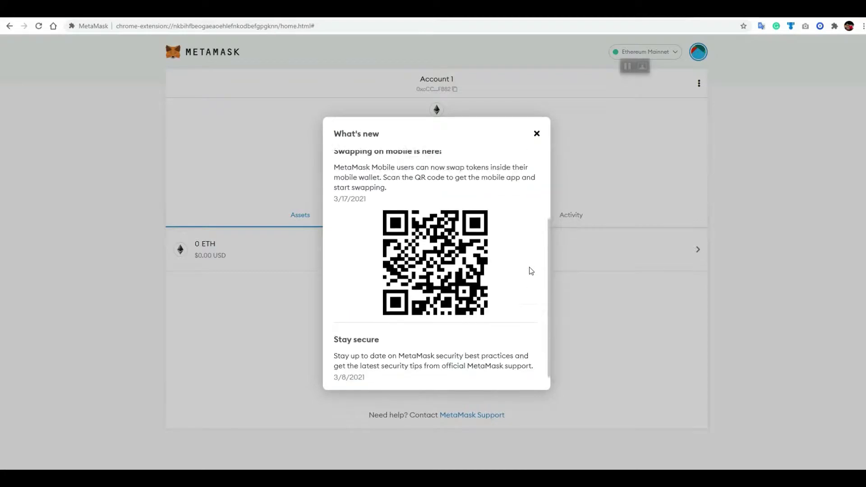
scroll(536, 217, up, 3)
scroll(495, 319, down, 3)
scroll(495, 319, up, 3)
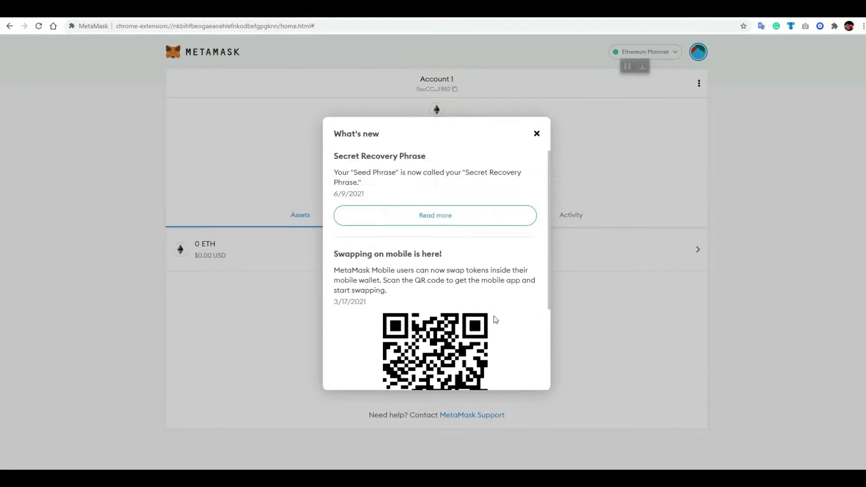
click(537, 135)
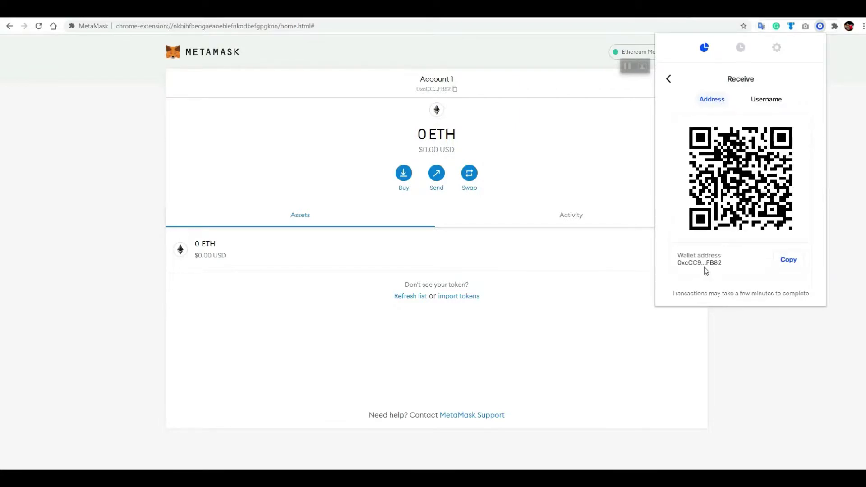
click(639, 271)
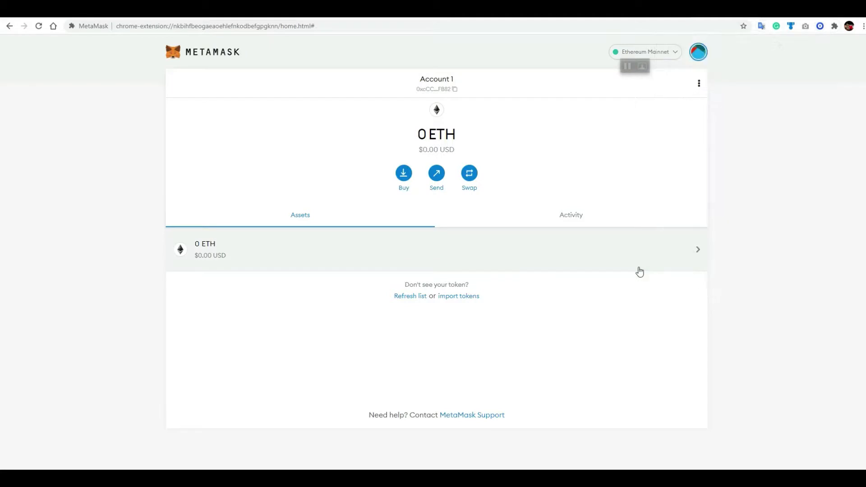
triple_click(643, 274)
click(792, 196)
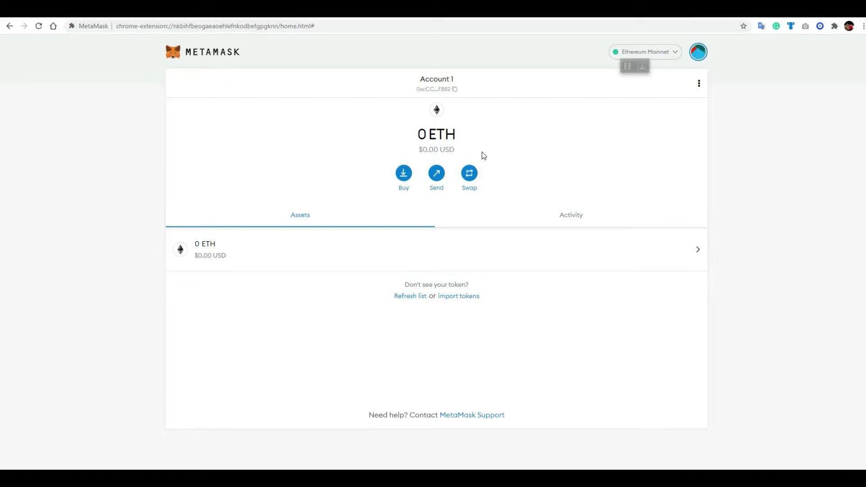
click(657, 52)
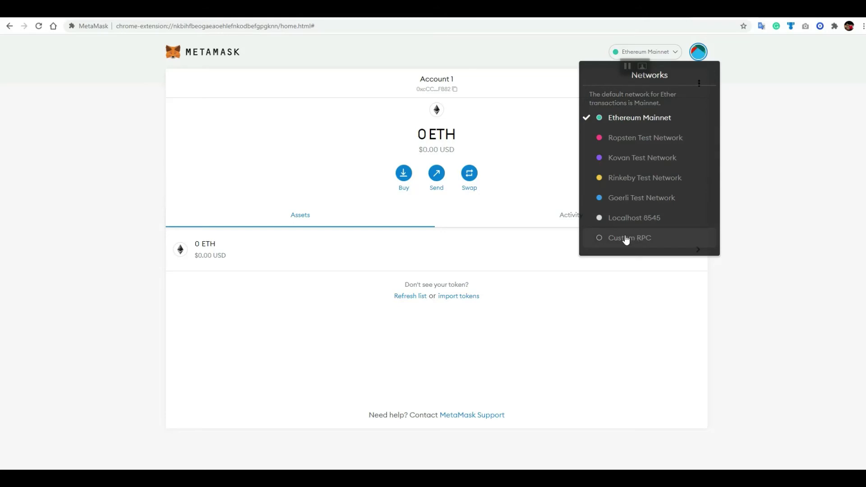
click(561, 172)
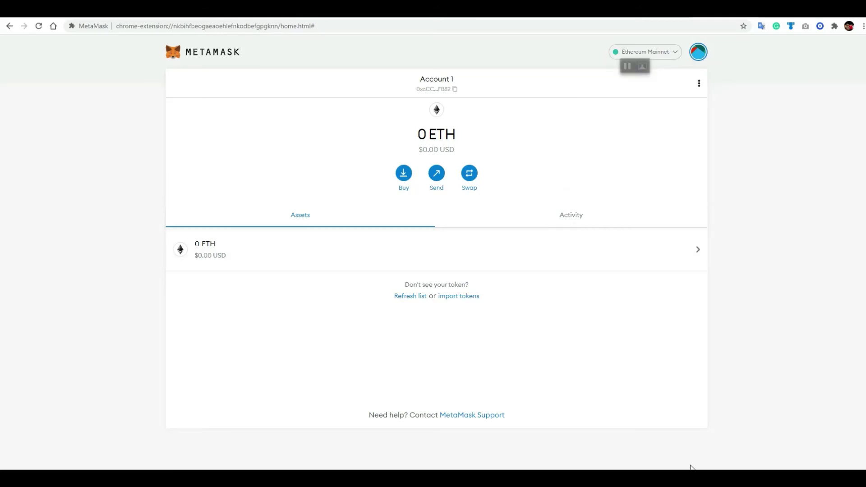